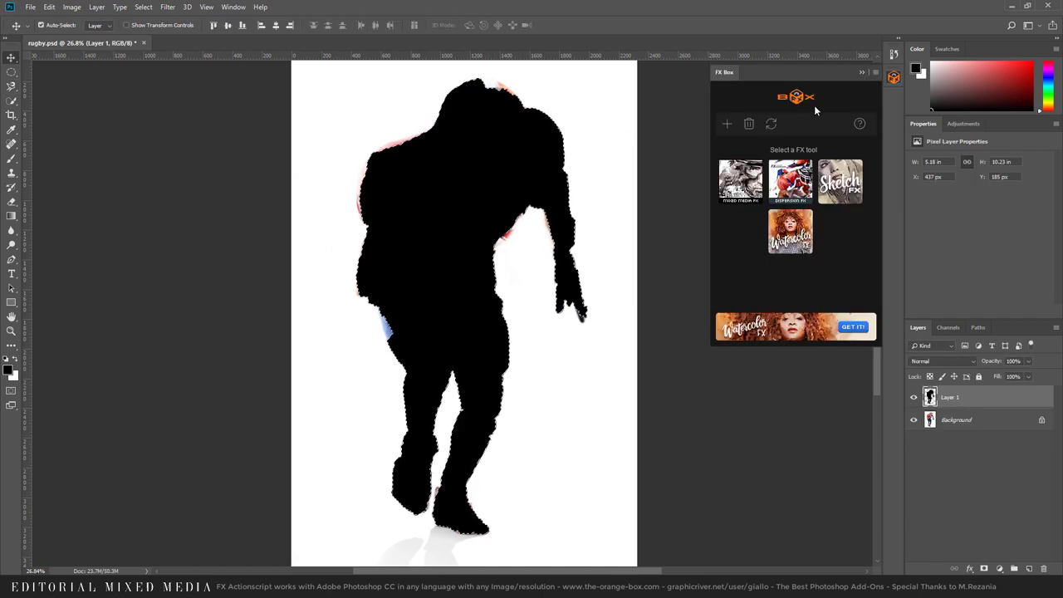
Preview and apply the FX Box Mixed Media FX effect to the rugby player photo.
click(737, 178)
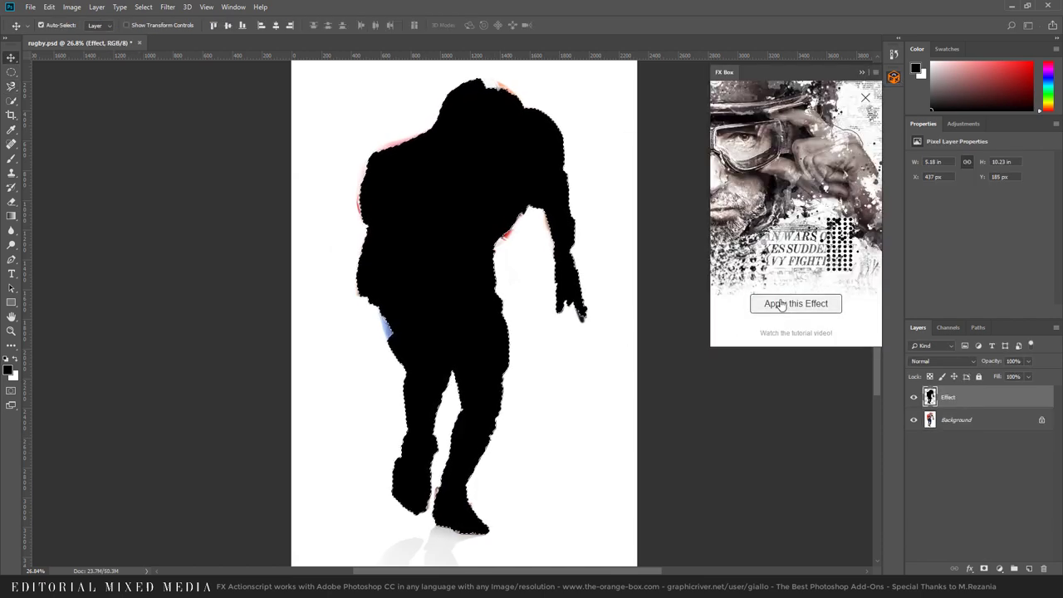
click(781, 304)
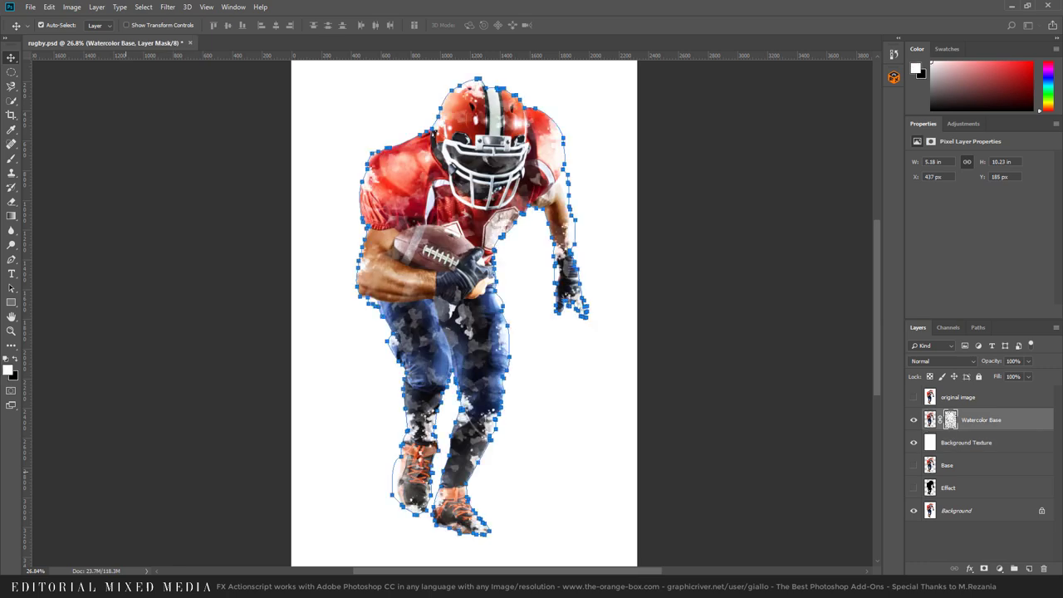